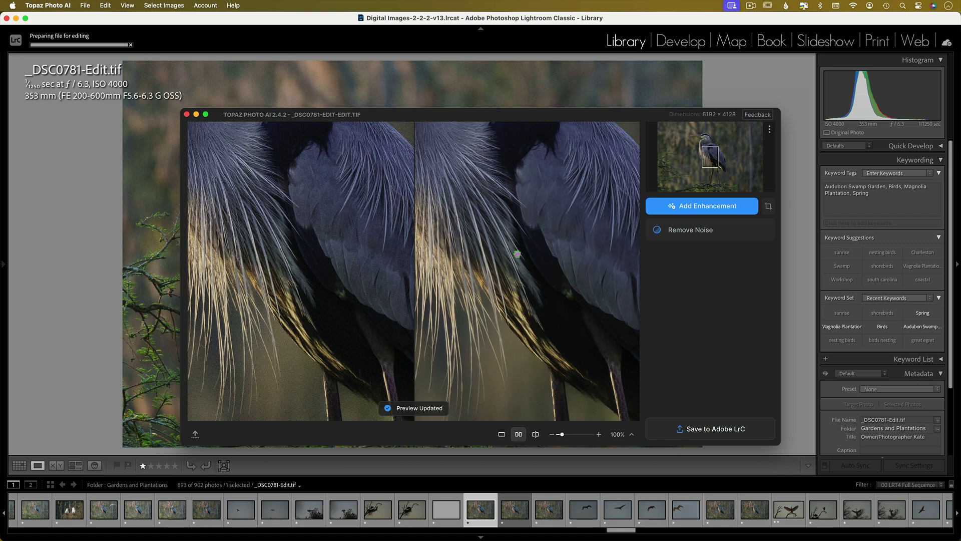
# Pan the Topaz side-by-side preview from the heron's body feathers up to its head
pyautogui.scroll(10, 511, 225)
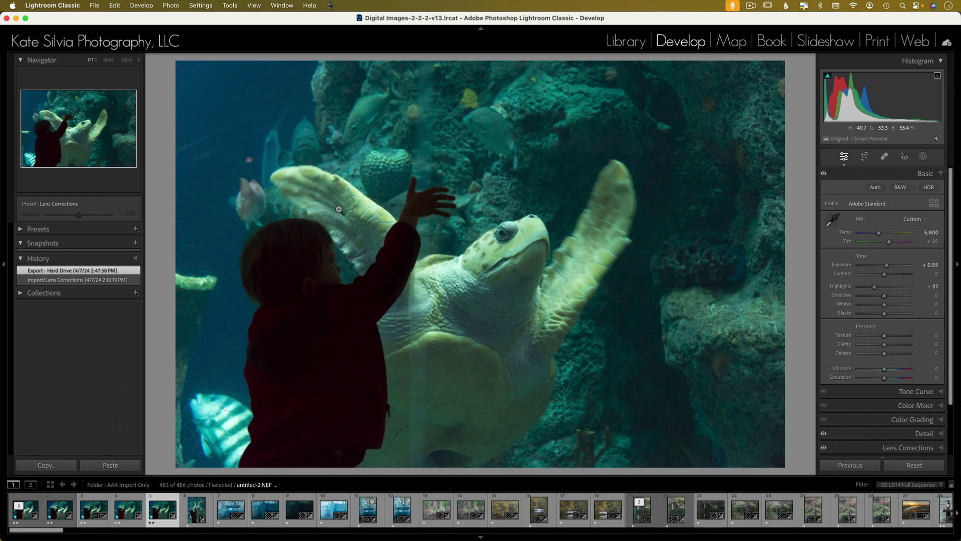
# Zoom to 200% on the child's head and scroll around to check the noise
pyautogui.click(310, 286)
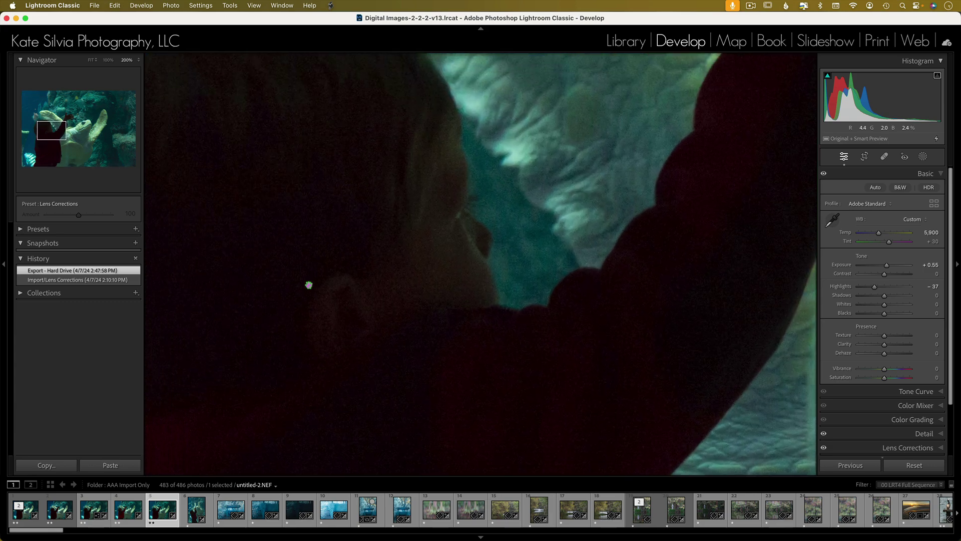
pyautogui.scroll(-5, 309, 285)
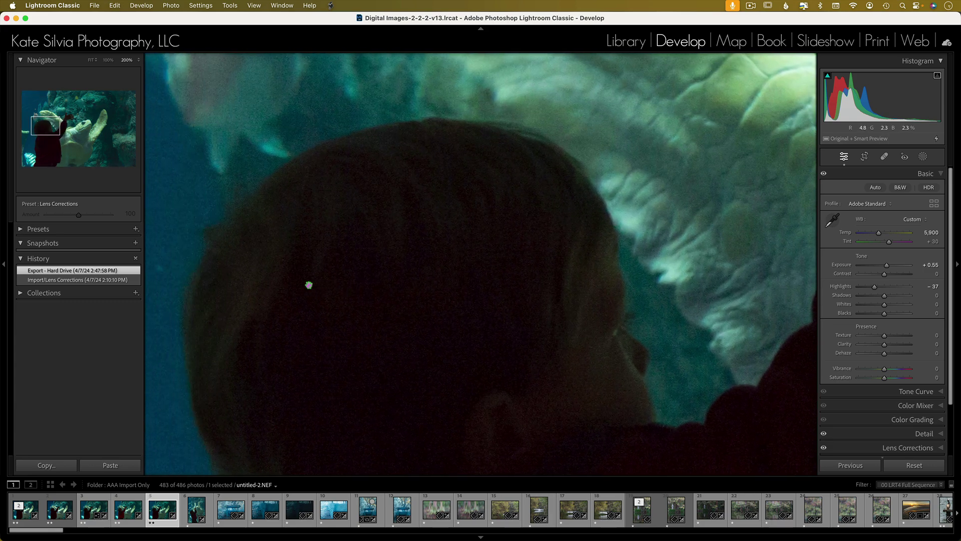
pyautogui.hscroll(10, 309, 285)
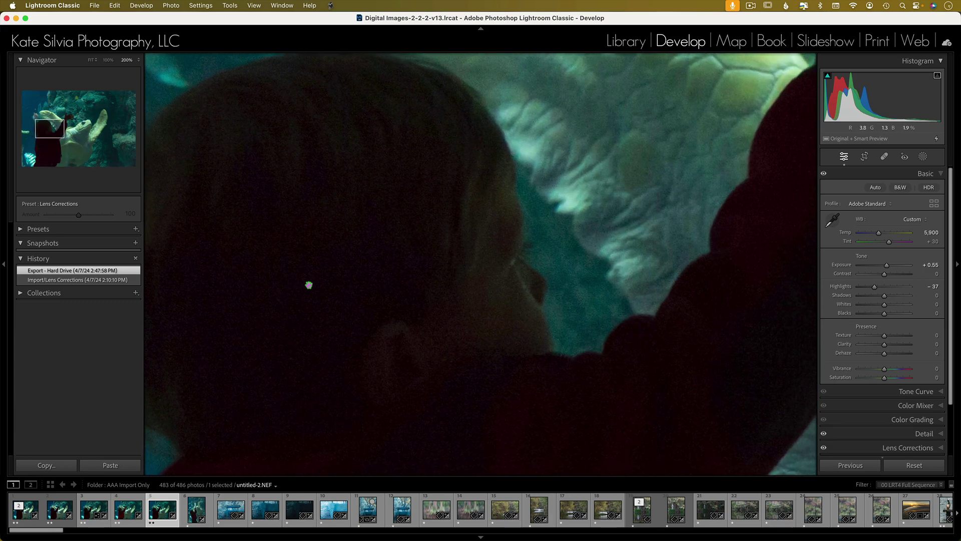
pyautogui.scroll(-2, 309, 285)
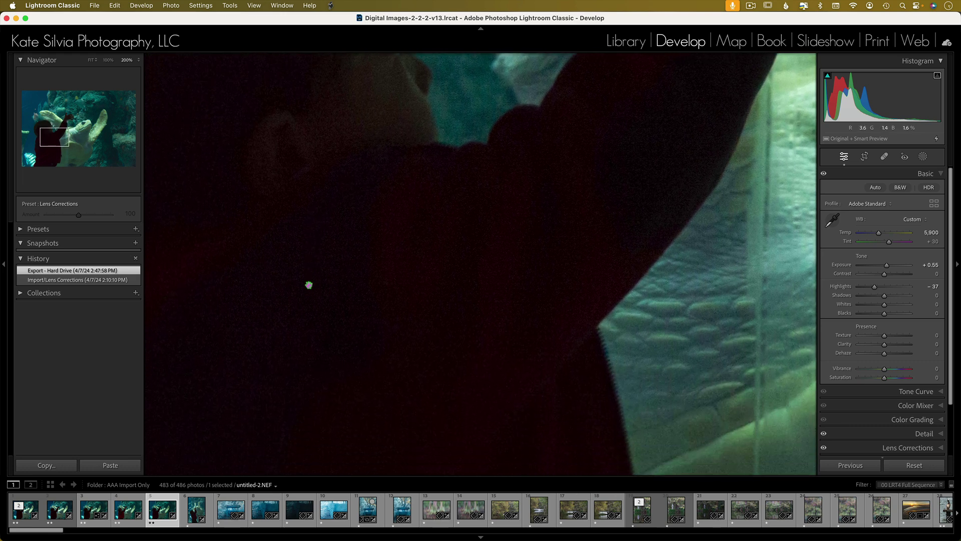
pyautogui.hscroll(-4, 309, 285)
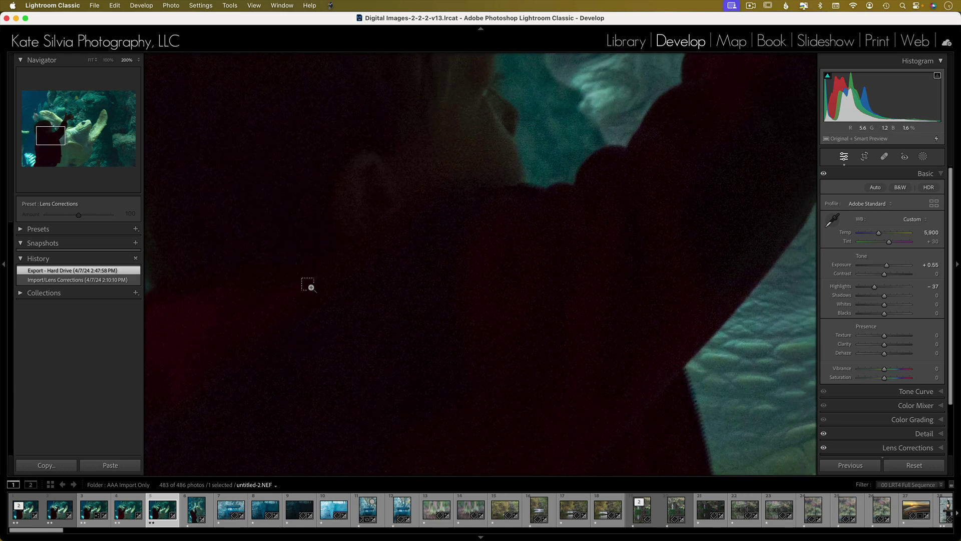
pyautogui.scroll(5, 309, 285)
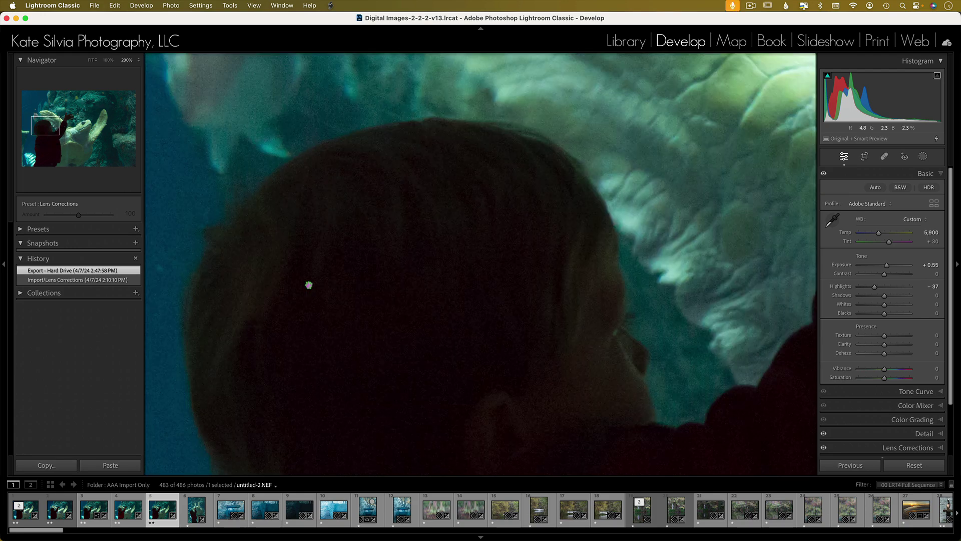
pyautogui.scroll(-5, 309, 285)
pyautogui.hscroll(3, 309, 285)
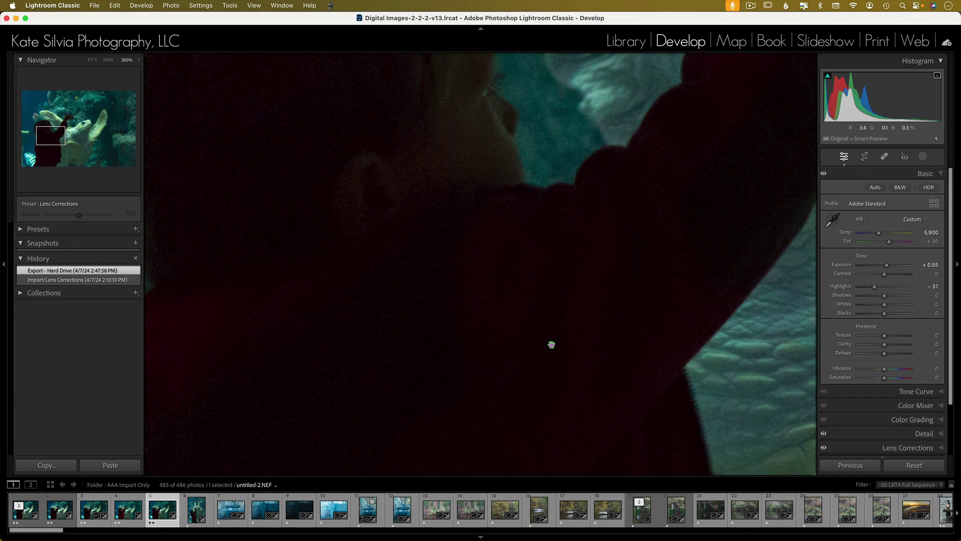
# Pan across the child's shoulder, turtle shell and turtle head, then return to the whole-photo view
pyautogui.moveTo(473, 269); pyautogui.dragTo(648, 495)
pyautogui.moveTo(755, 323); pyautogui.dragTo(302, 306)
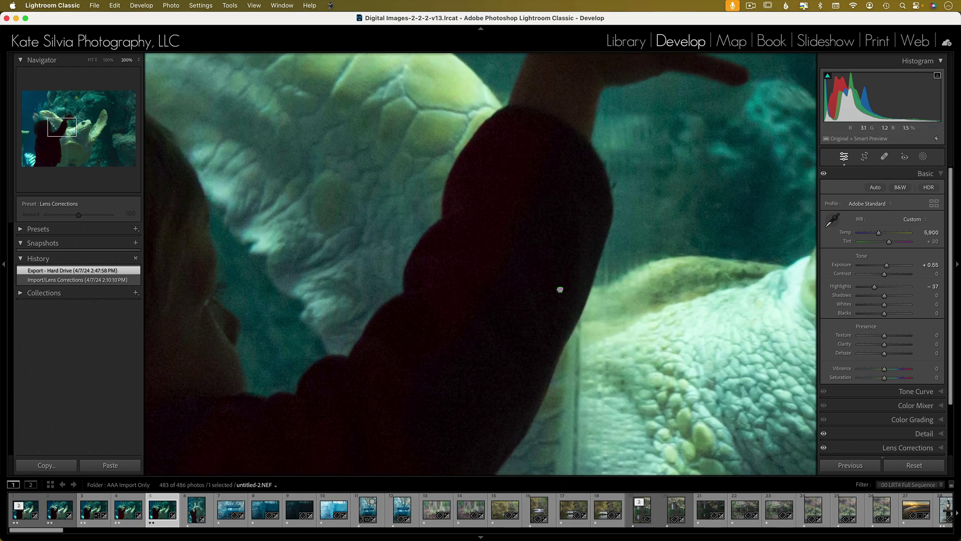
pyautogui.moveTo(560, 289); pyautogui.dragTo(311, 210)
pyautogui.moveTo(500, 210); pyautogui.dragTo(307, 189)
pyautogui.moveTo(441, 192); pyautogui.dragTo(471, 316)
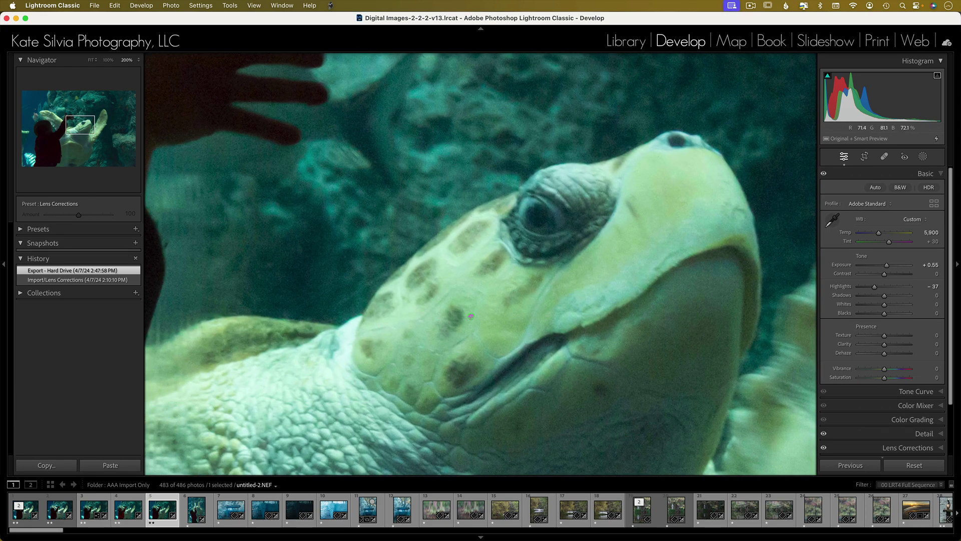
pyautogui.click(481, 288)
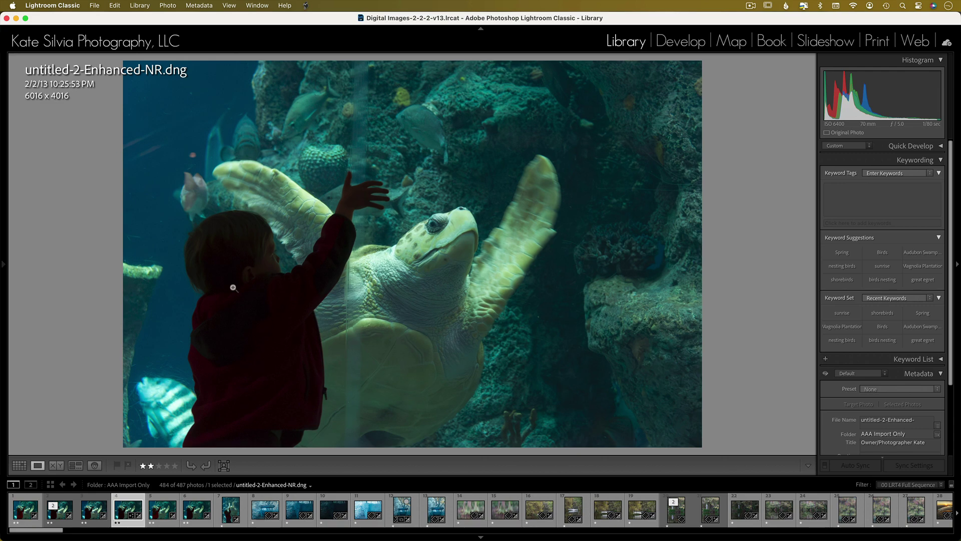
# Zoom into the enhanced DNG, remove it, then view untitled-2.NEF and Matthew and Caretta.tif
pyautogui.click(264, 317)
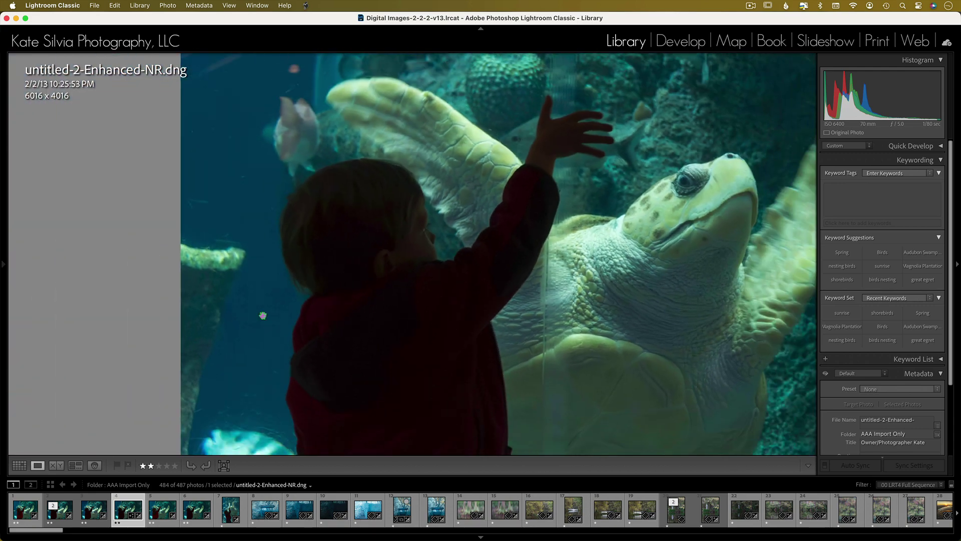
pyautogui.click(323, 229)
pyautogui.click(323, 229)
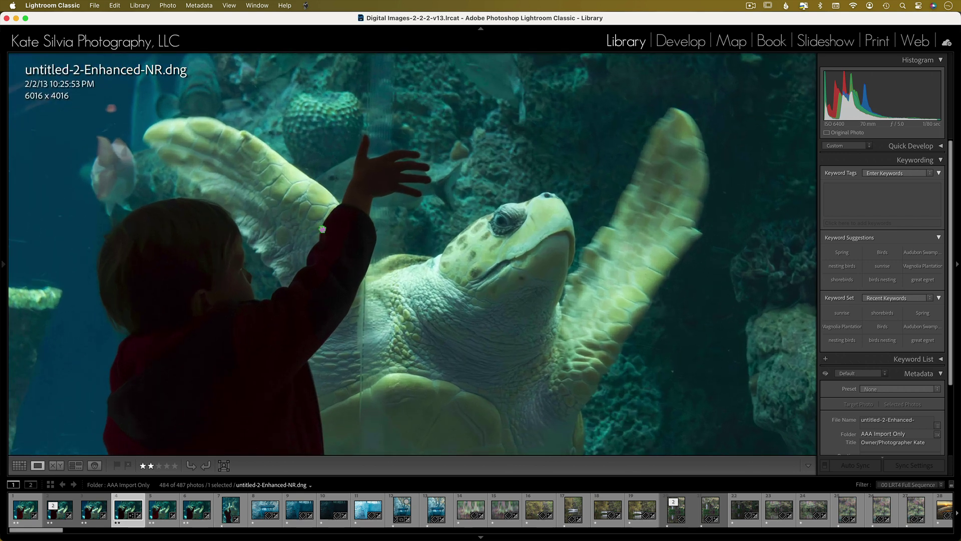
pyautogui.press('super+z')
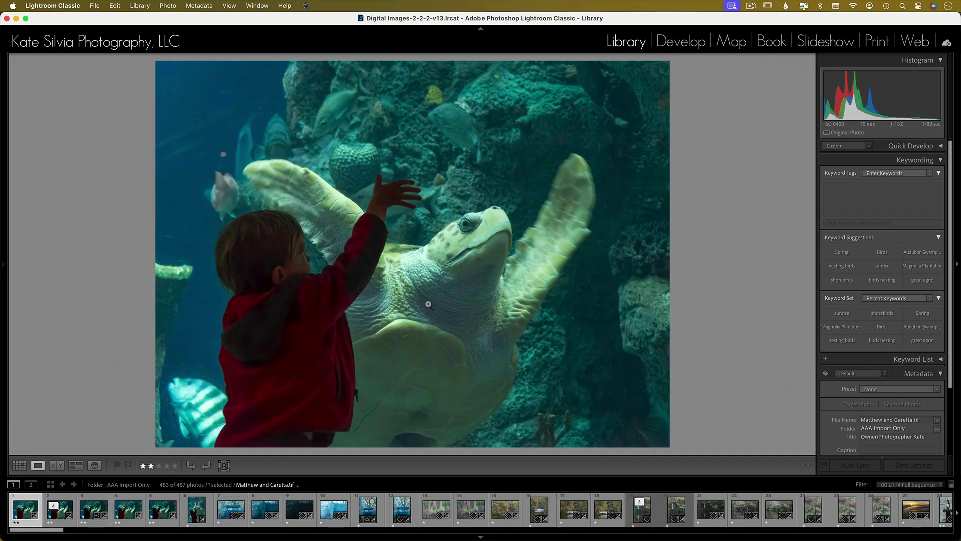
pyautogui.click(163, 511)
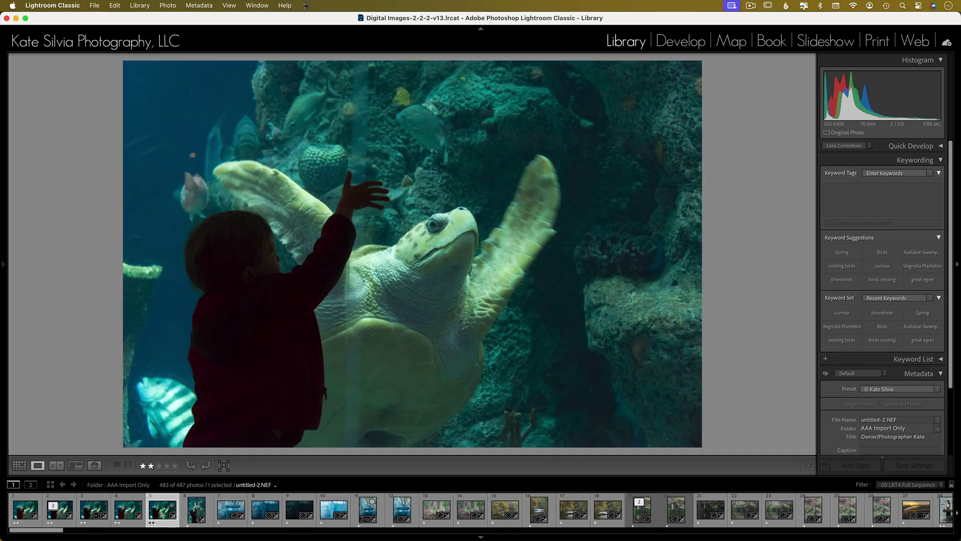
pyautogui.click(26, 511)
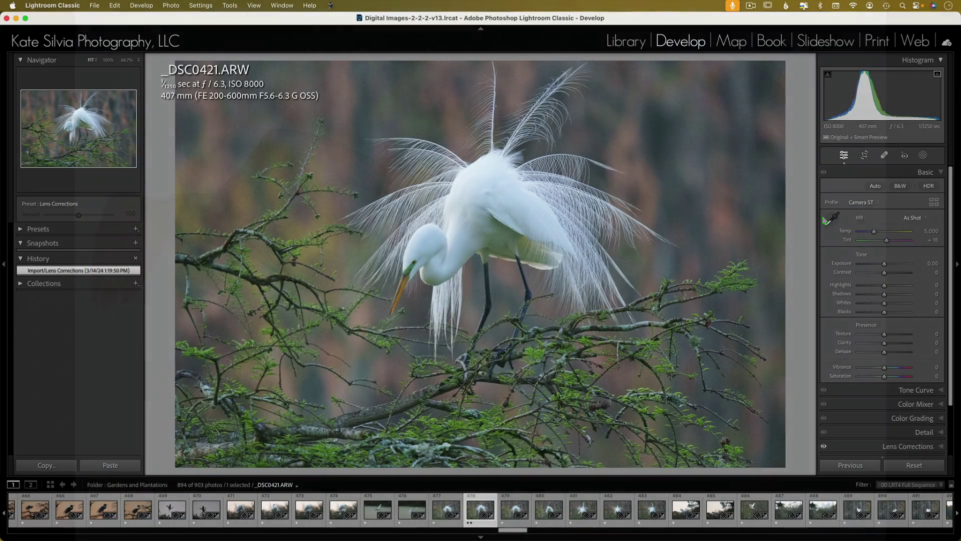
# Inspect the egret at 100%, panning to its head and branches, and expand the Detail panel
pyautogui.click(466, 230)
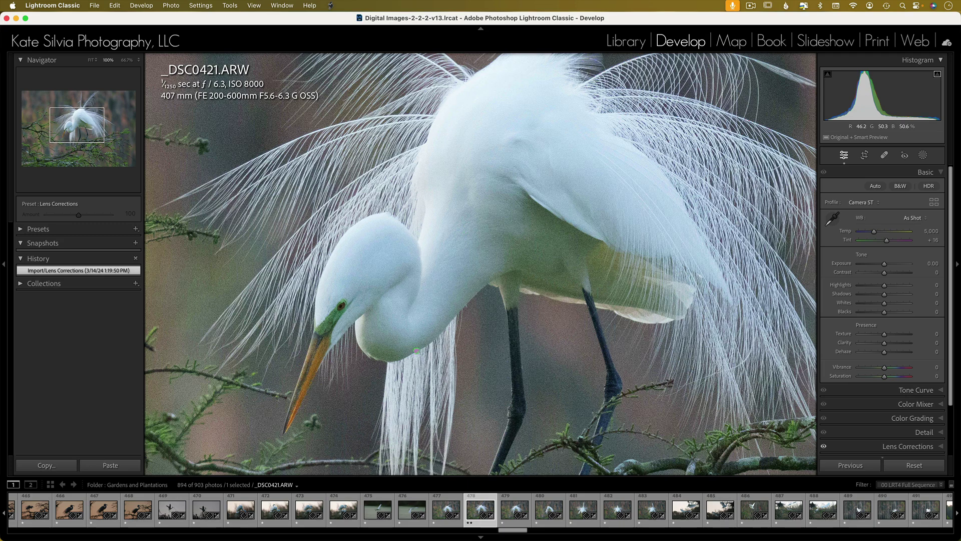
pyautogui.moveTo(416, 350); pyautogui.dragTo(523, 228)
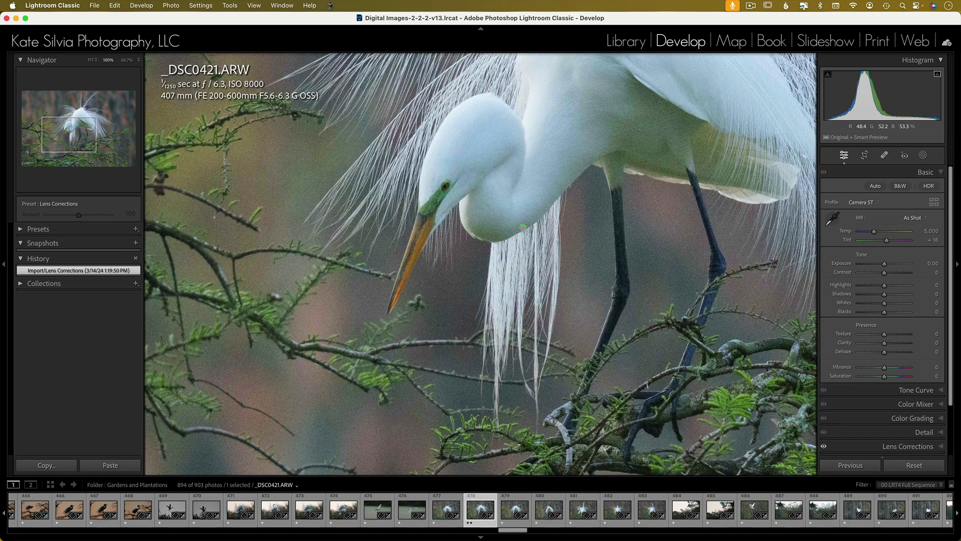
pyautogui.moveTo(566, 258); pyautogui.dragTo(507, 324)
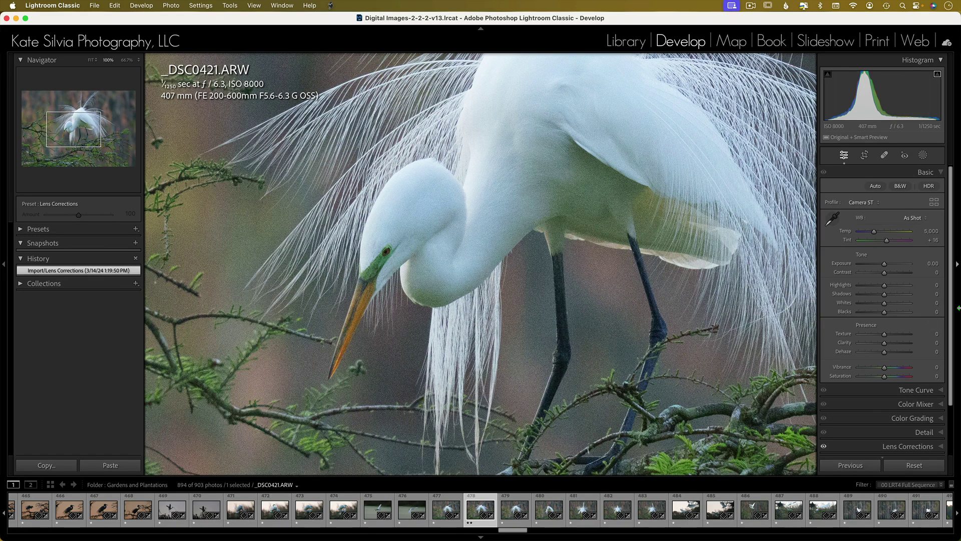
pyautogui.scroll(-3, 951, 307)
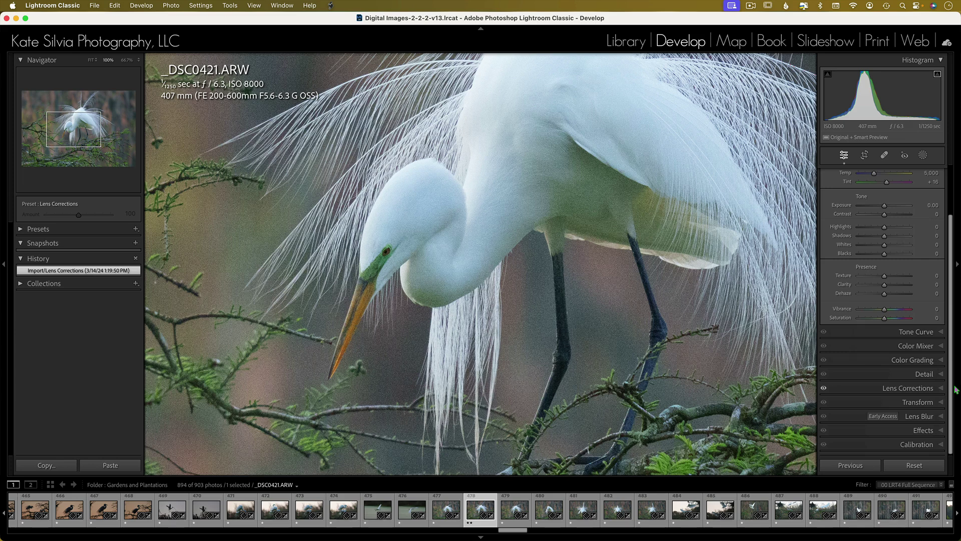
pyautogui.click(931, 374)
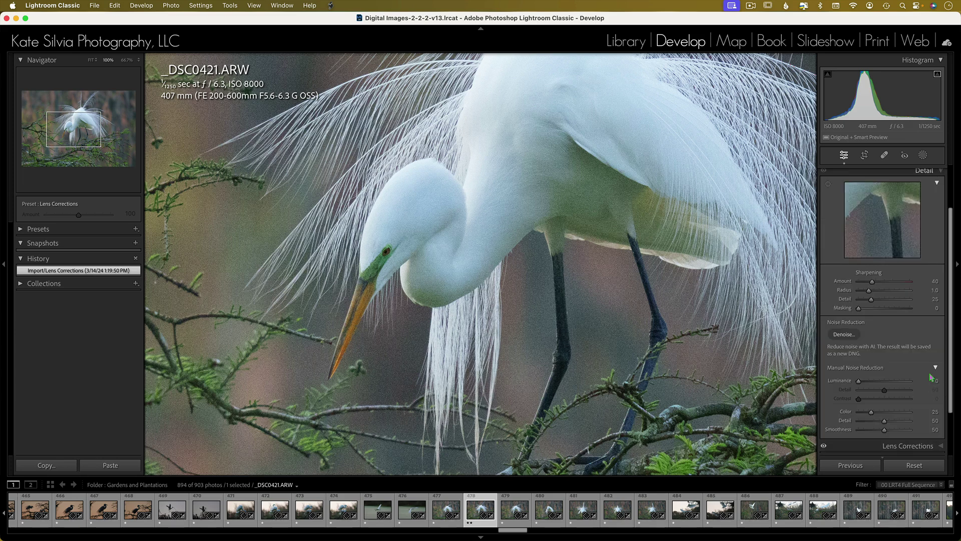
# Run Denoise at amount 50 on _DSC0421.ARW after comparing the enhanced and original preview
pyautogui.click(846, 335)
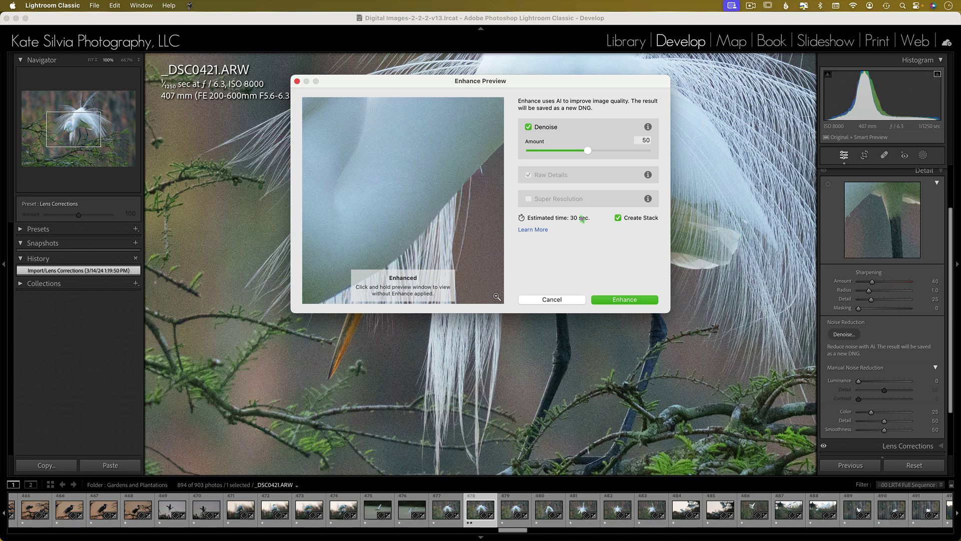
pyautogui.moveTo(448, 220); pyautogui.dragTo(513, 133)
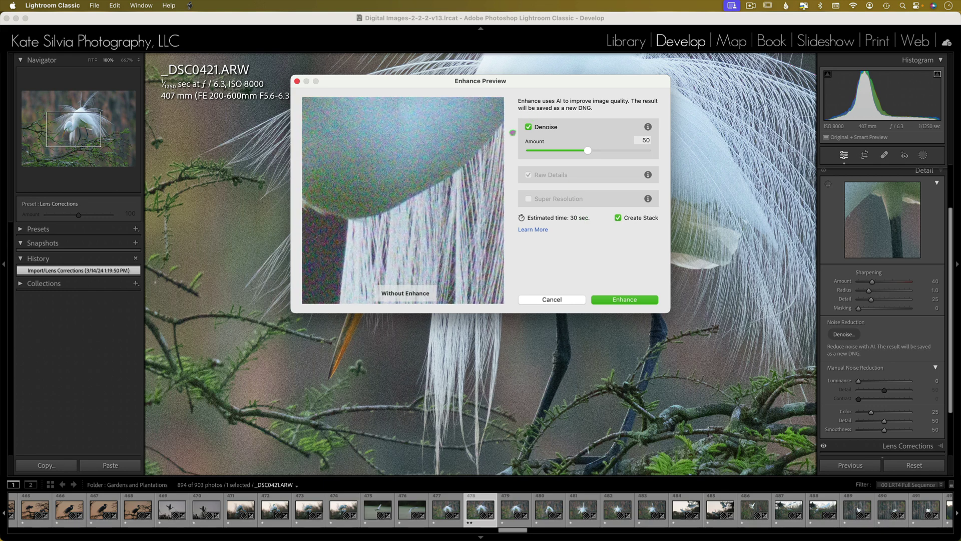
pyautogui.moveTo(389, 221); pyautogui.dragTo(425, 210)
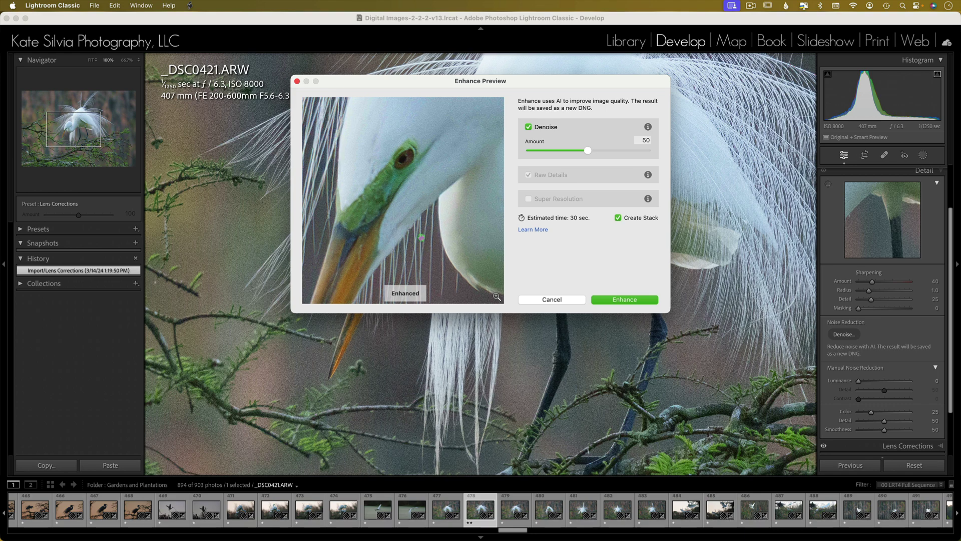
pyautogui.click(625, 300)
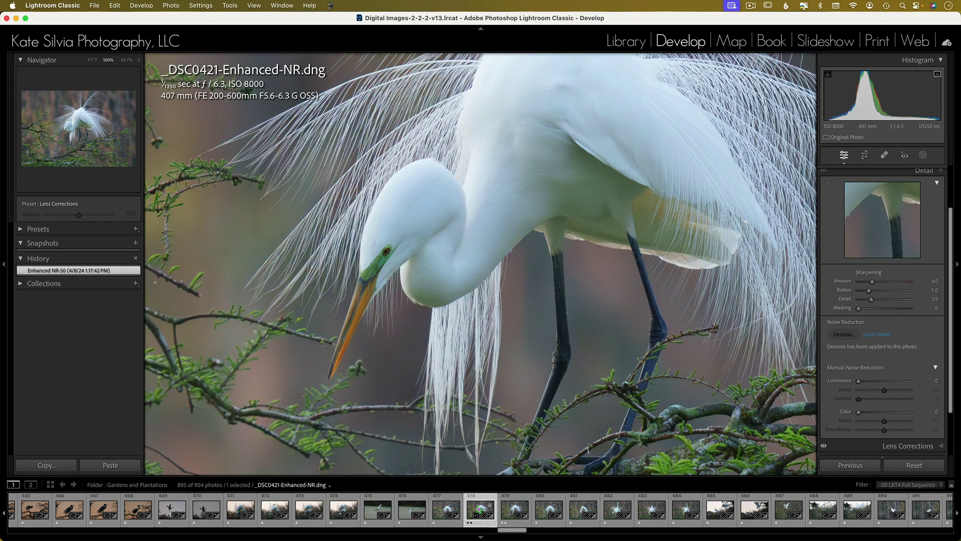
# Return to the original _DSC0421.ARW and check the Edit In options in its context menu
pyautogui.click(501, 509)
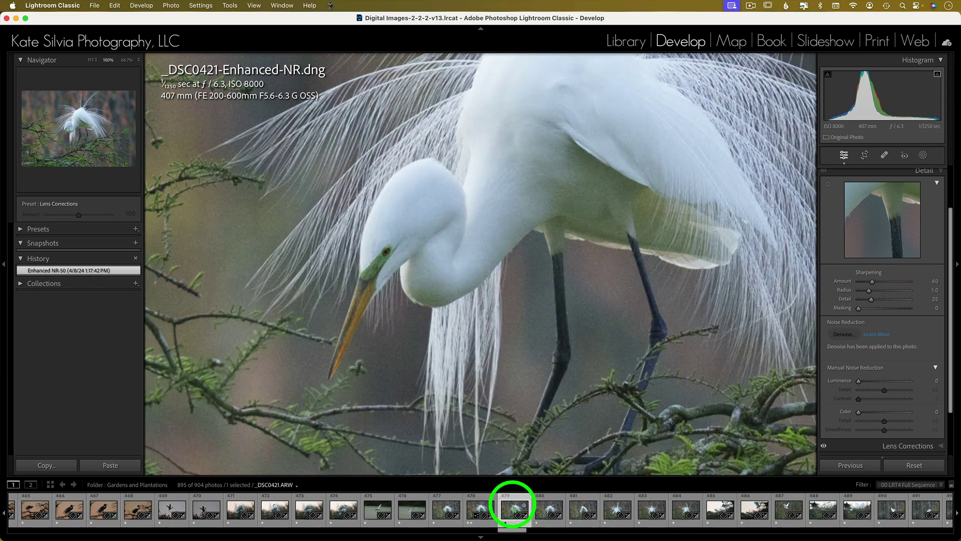
pyautogui.rightClick(400, 232)
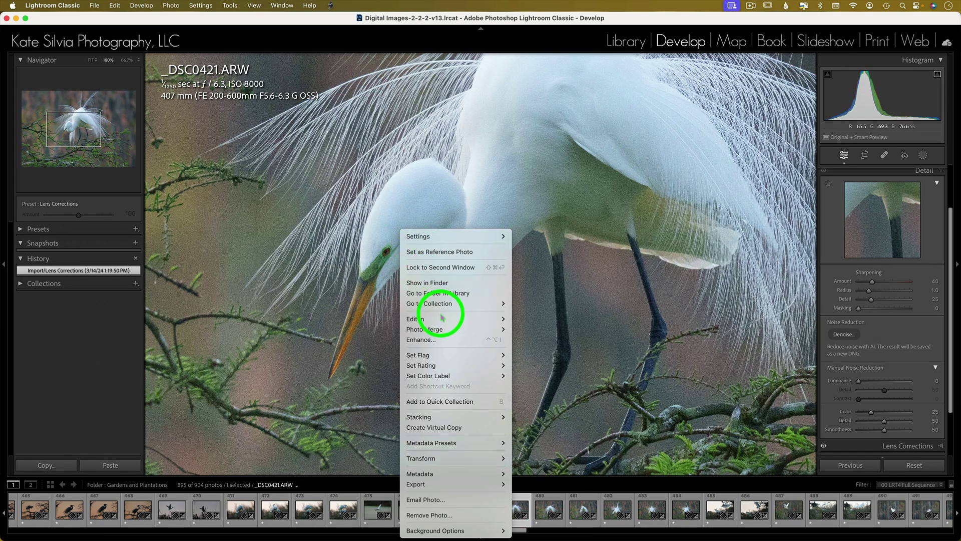
pyautogui.moveTo(440, 319)
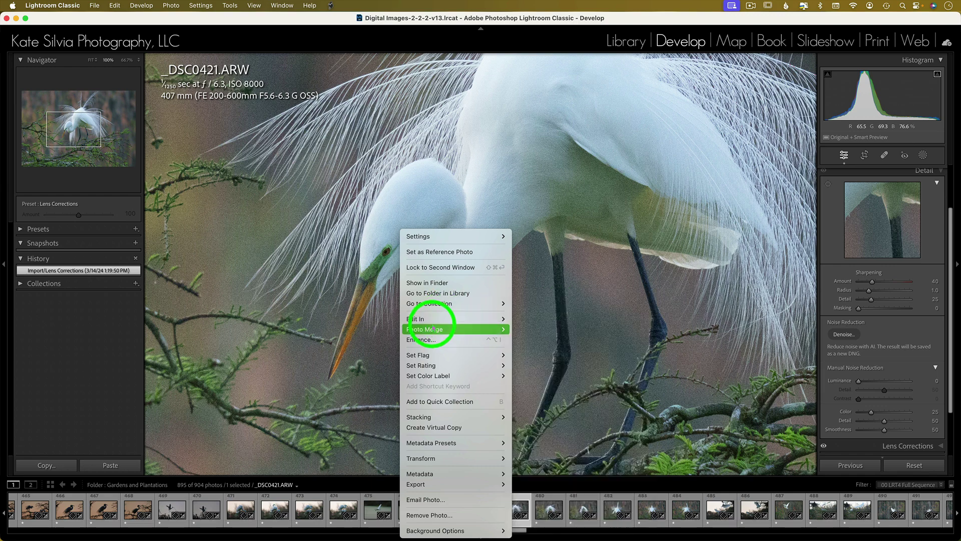
pyautogui.click(115, 18)
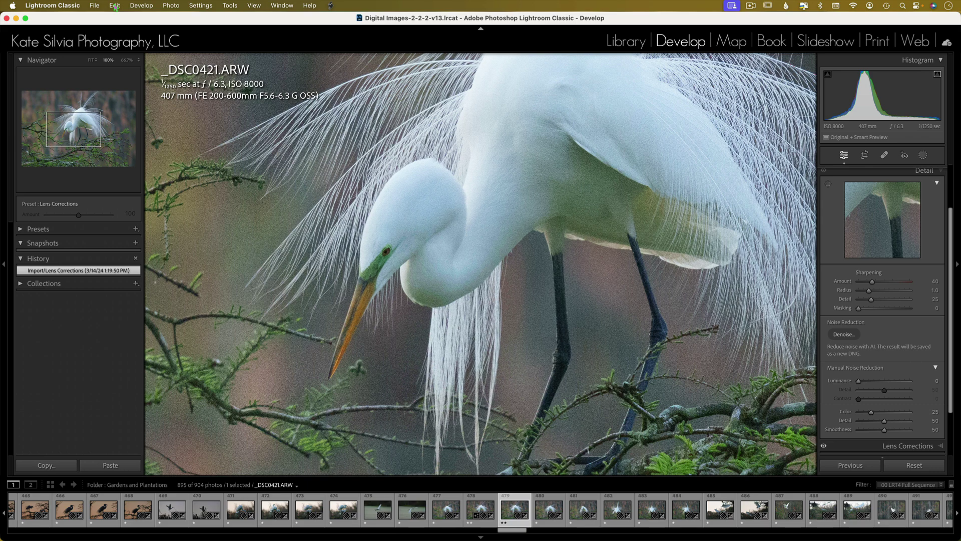
# Send _DSC0421.ARW to Topaz Photo AI via File > Plug-in Extras
pyautogui.click(95, 7)
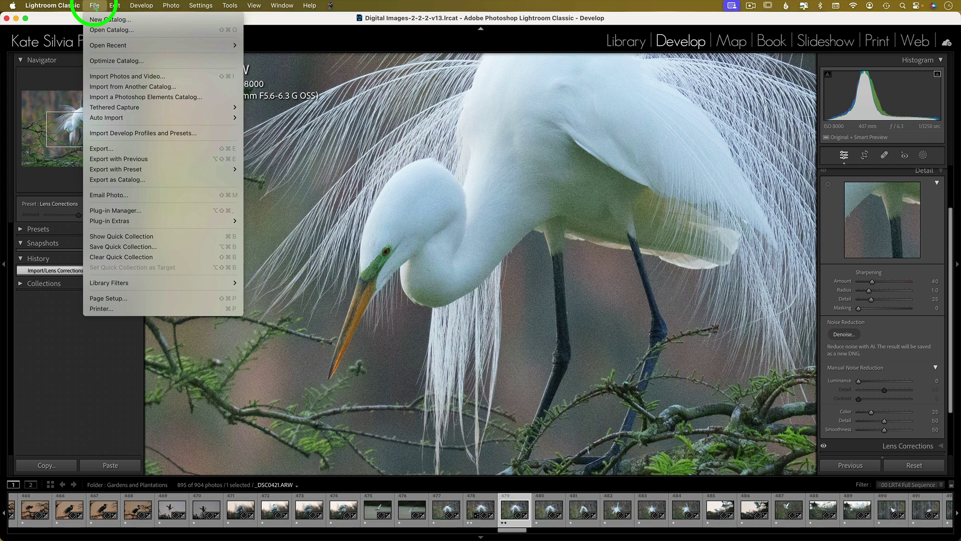
pyautogui.moveTo(146, 221)
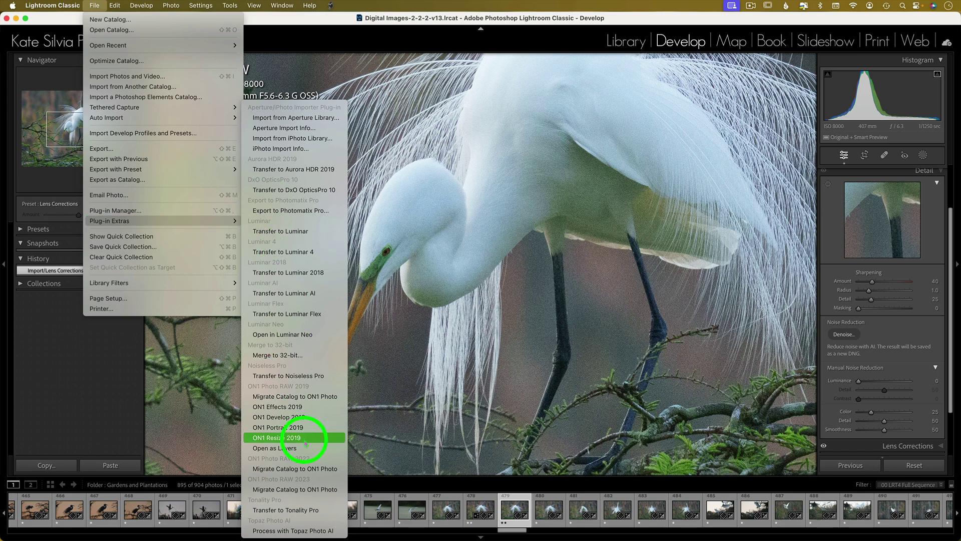
pyautogui.click(311, 531)
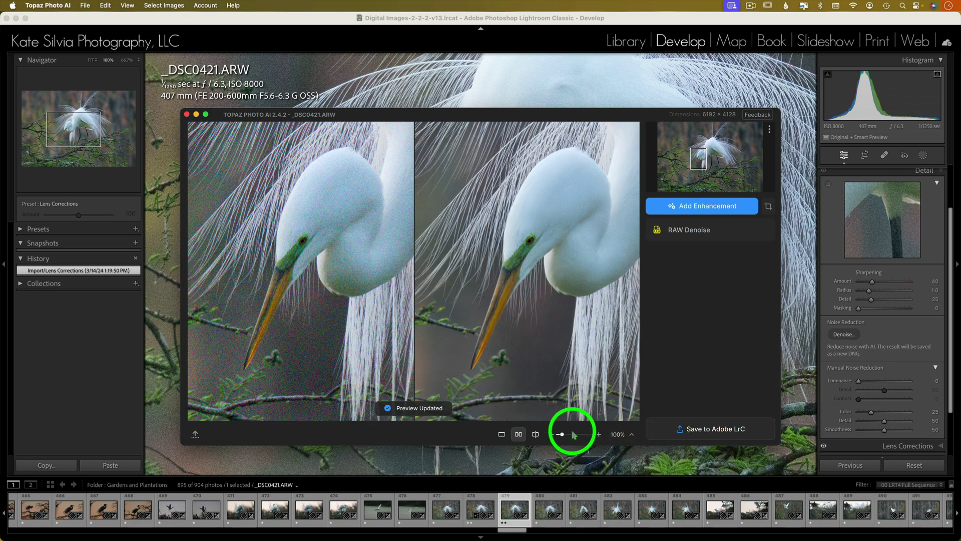
# Add subject-masked Sharpen to the RAW-denoised egret and save the result back to Lightroom
pyautogui.moveTo(562, 435); pyautogui.dragTo(568, 437)
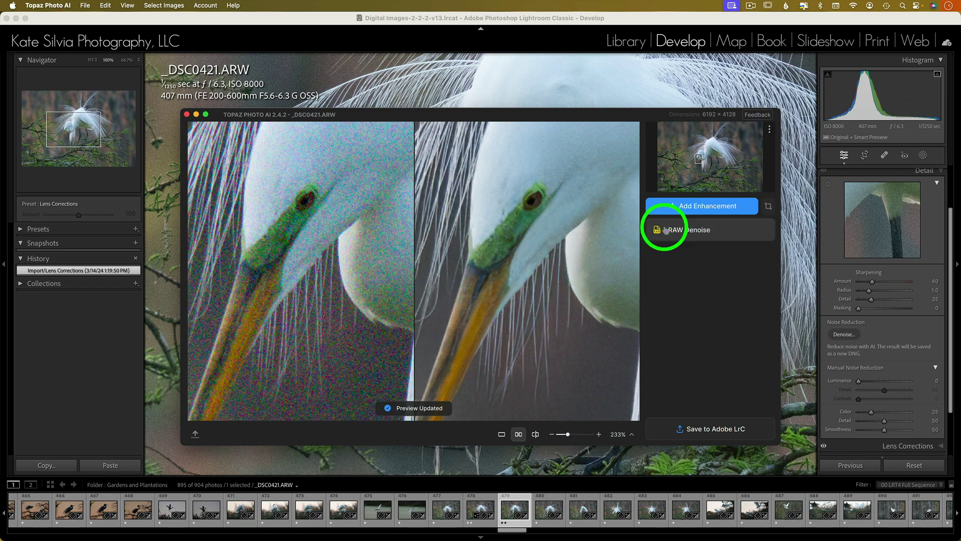
pyautogui.click(711, 208)
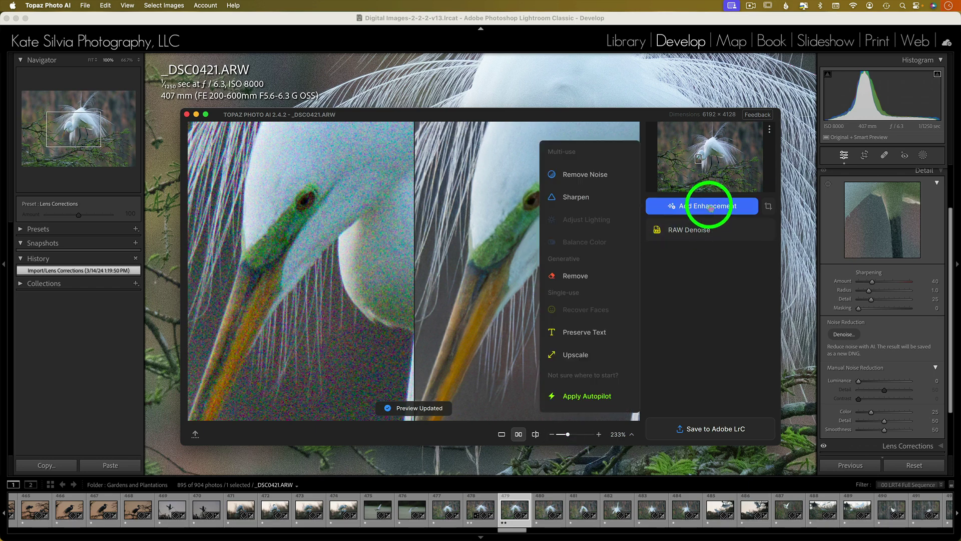
pyautogui.click(576, 197)
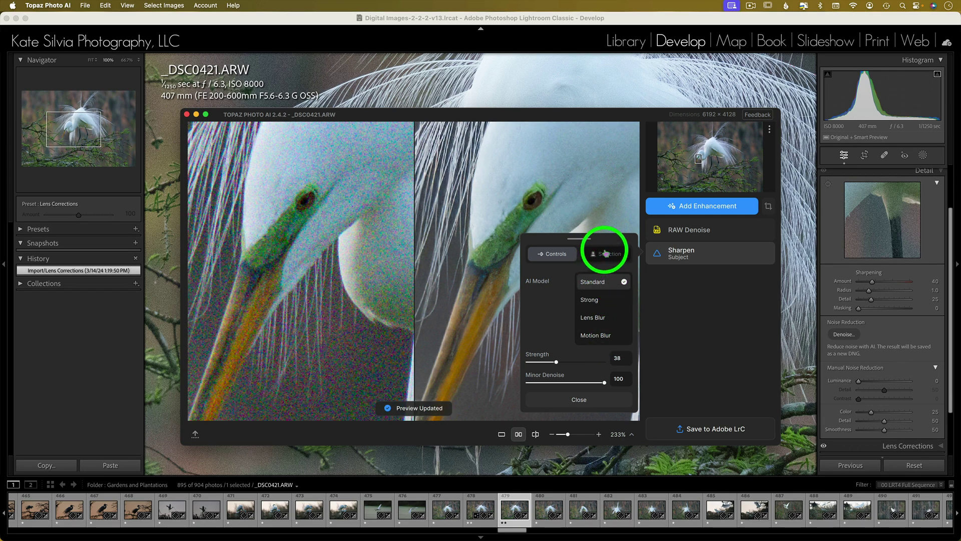
pyautogui.click(605, 254)
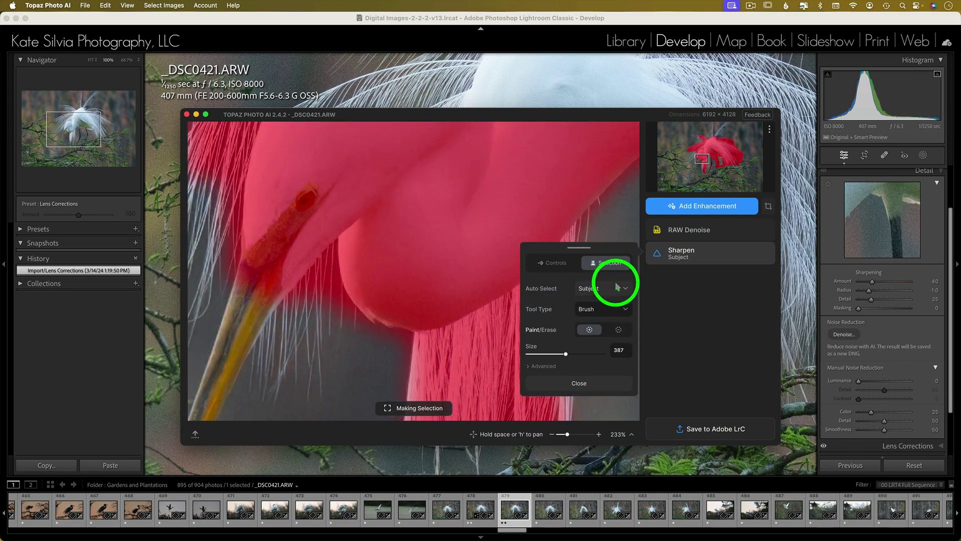
pyautogui.click(581, 384)
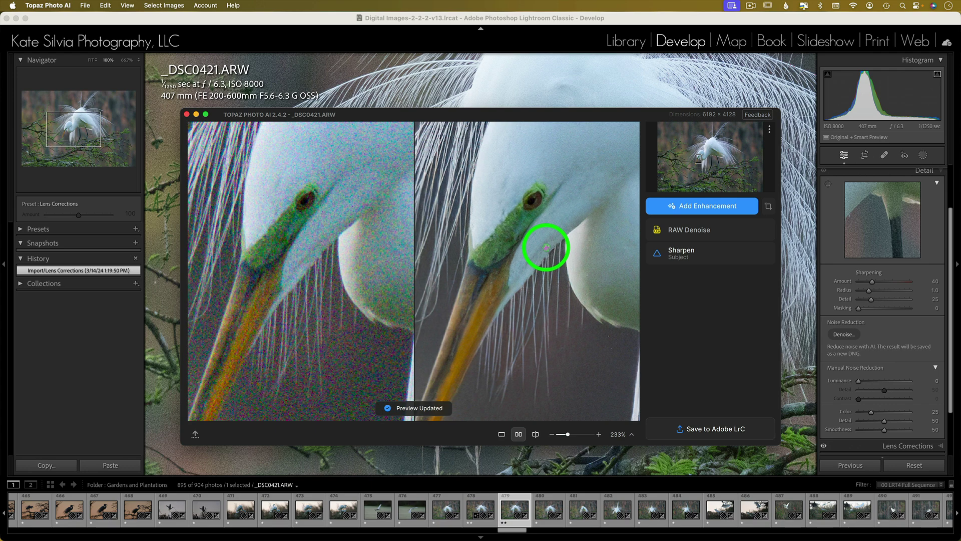
pyautogui.moveTo(575, 210); pyautogui.dragTo(497, 258)
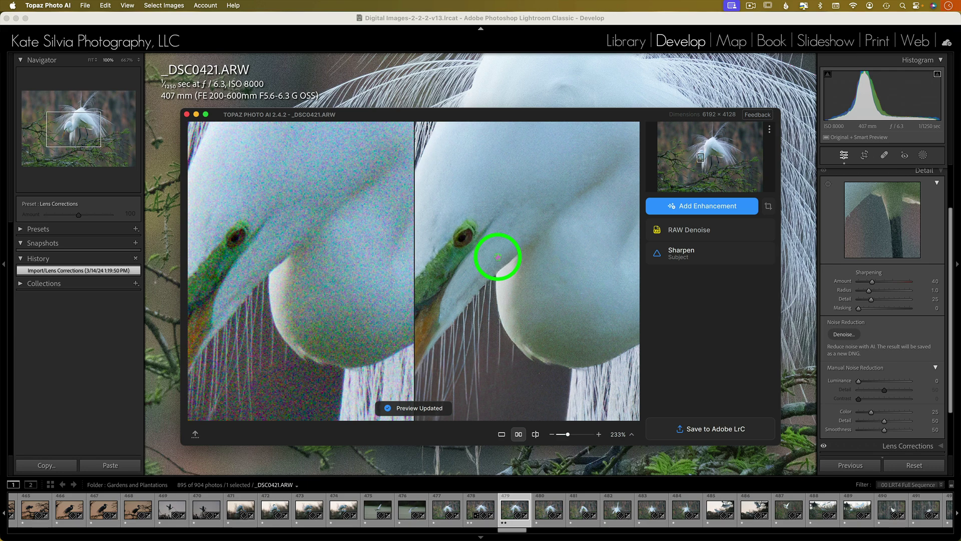
pyautogui.click(724, 429)
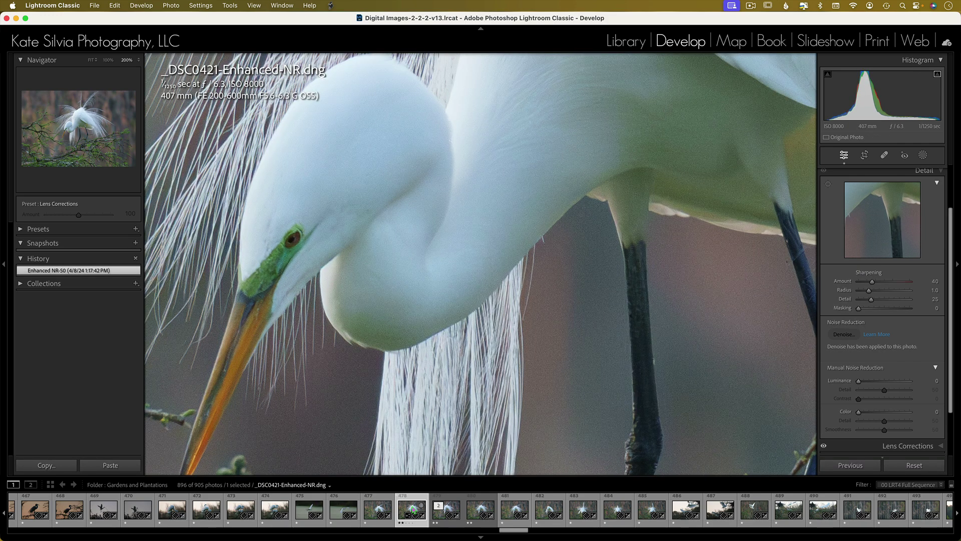
# Show the Lightroom-denoised _DSC0421-Enhanced-NR.dng close up to compare it with Topaz's _DSC0421.dng
pyautogui.click(450, 508)
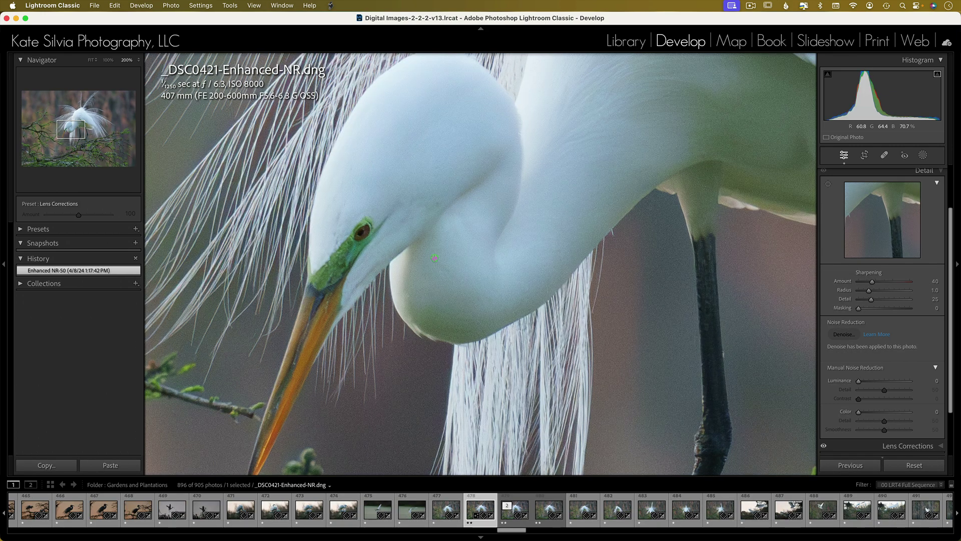
# Step through the _DSC0421 versions, including Topaz's DNG, then open _DSC3032.ARW from AAA Import Only
pyautogui.press('Right')
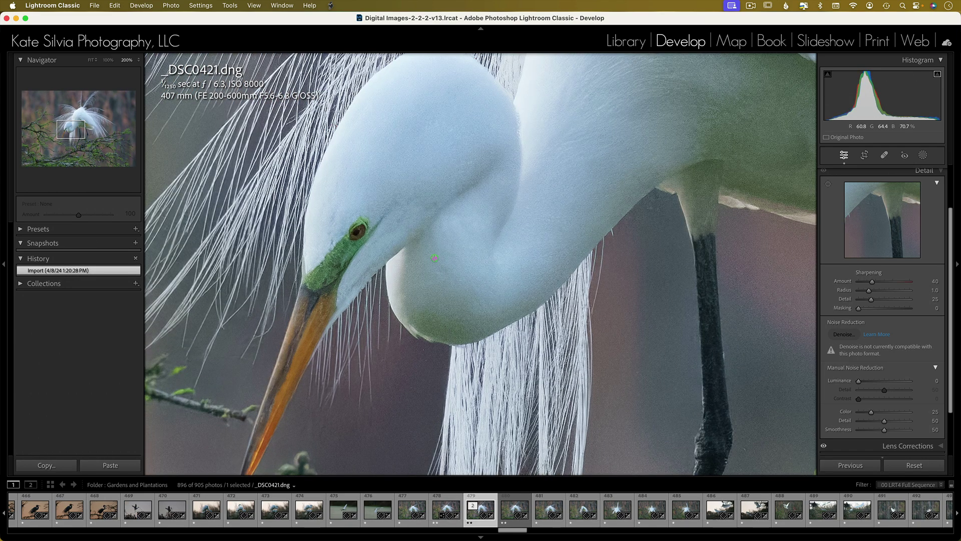
pyautogui.press('Right')
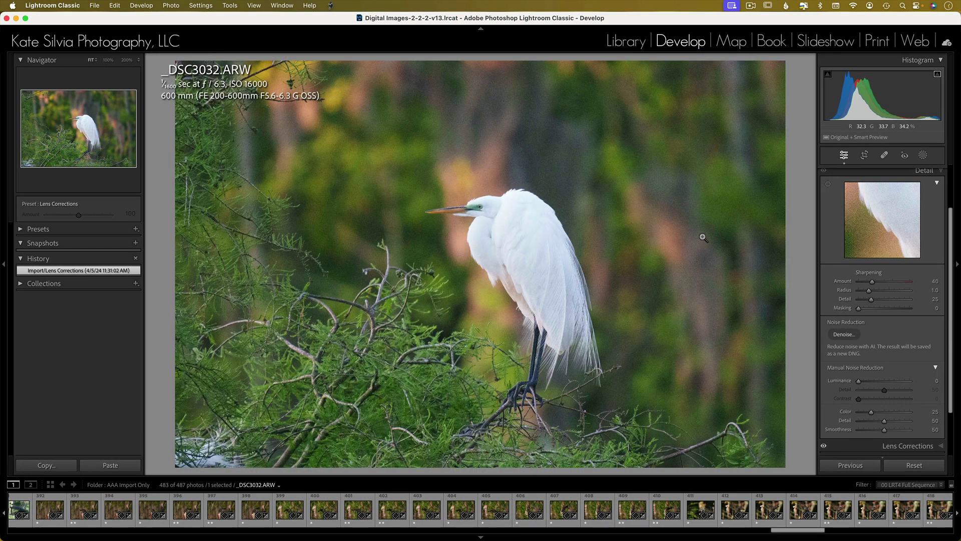
pyautogui.click(943, 309)
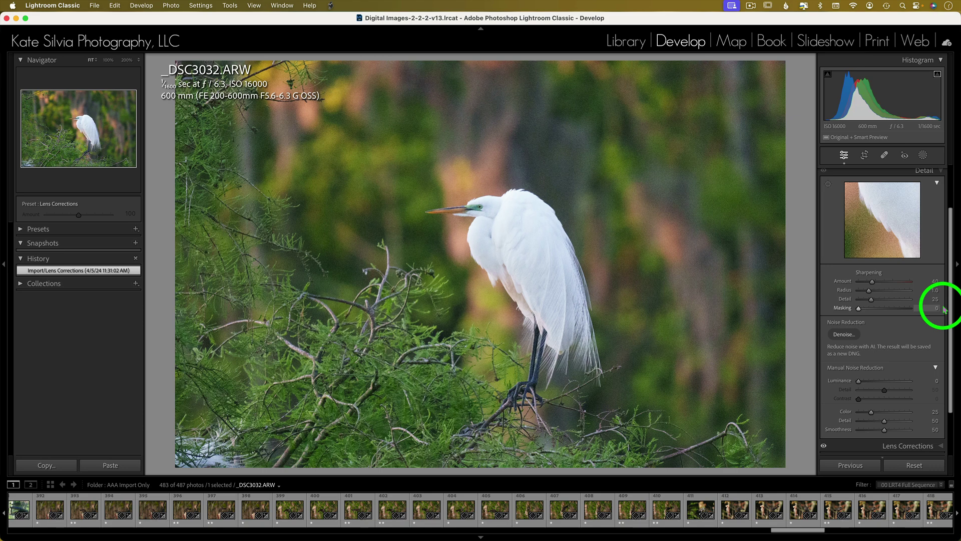
# Preview Denoise at amount 50 on _DSC3032.ARW, checking the upper plumes and the egret's head
pyautogui.click(848, 335)
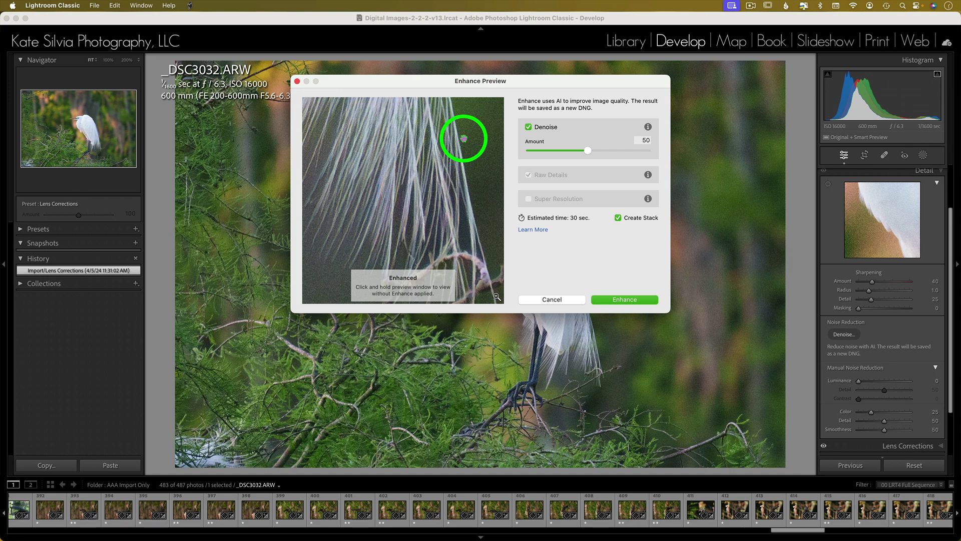
pyautogui.moveTo(415, 133); pyautogui.dragTo(478, 347)
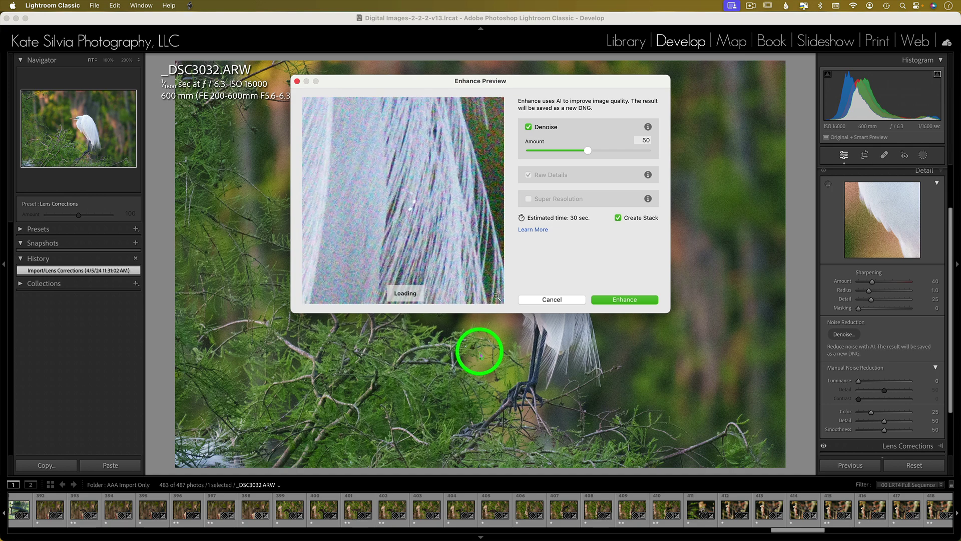
pyautogui.moveTo(326, 203); pyautogui.dragTo(576, 214)
pyautogui.moveTo(377, 146); pyautogui.dragTo(511, 328)
pyautogui.moveTo(390, 153); pyautogui.dragTo(541, 352)
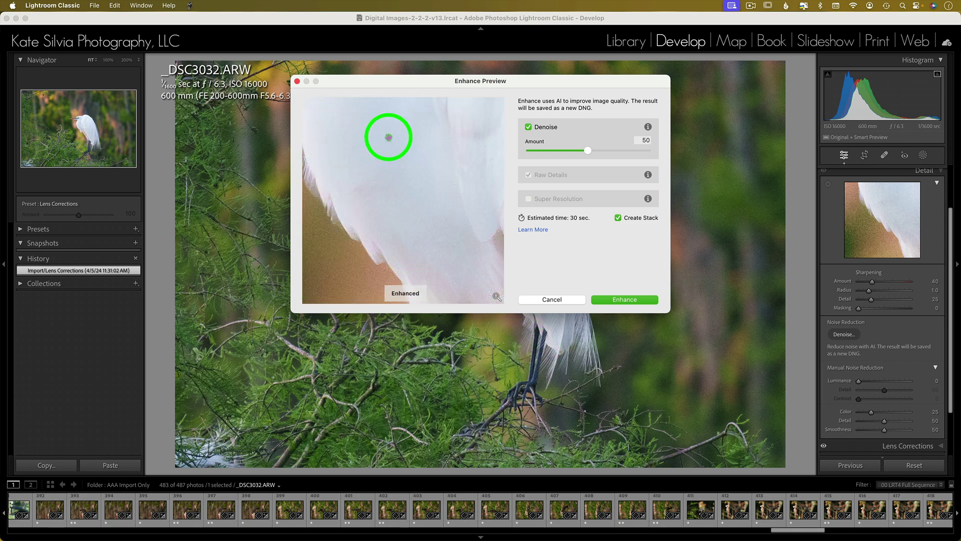
pyautogui.moveTo(384, 137); pyautogui.dragTo(481, 389)
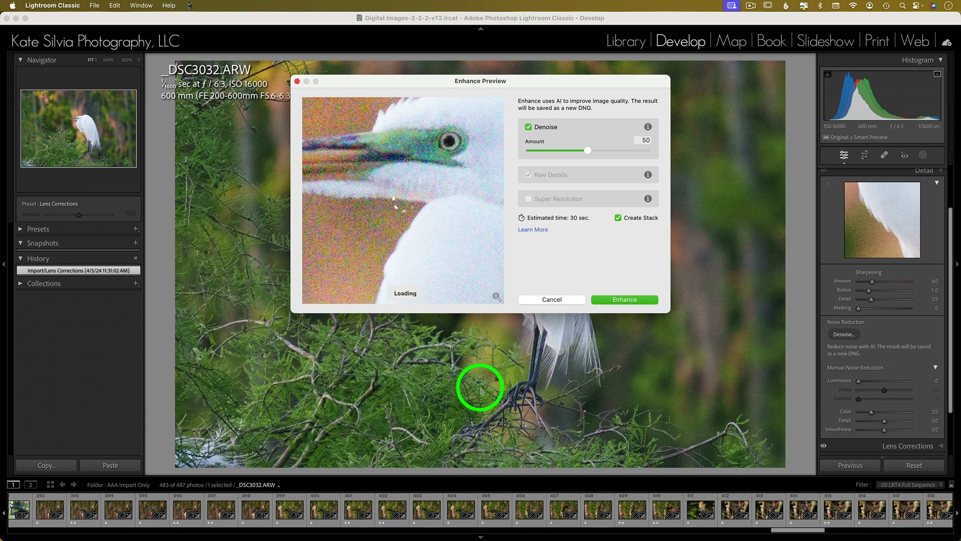
pyautogui.moveTo(452, 188); pyautogui.dragTo(409, 204)
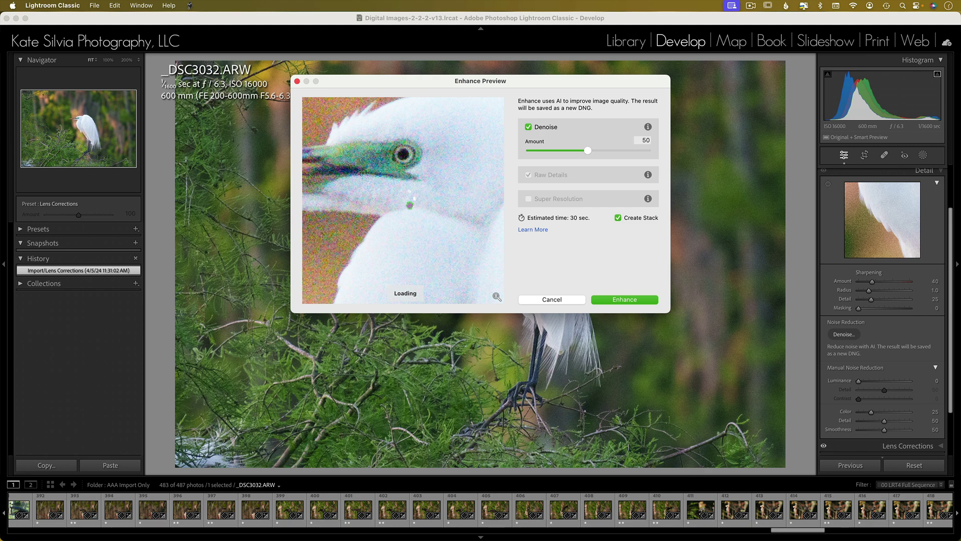
# Apply Denoise at 50 to create _DSC3032-Enhanced-NR.dng and compare it against the original ARW
pyautogui.click(626, 291)
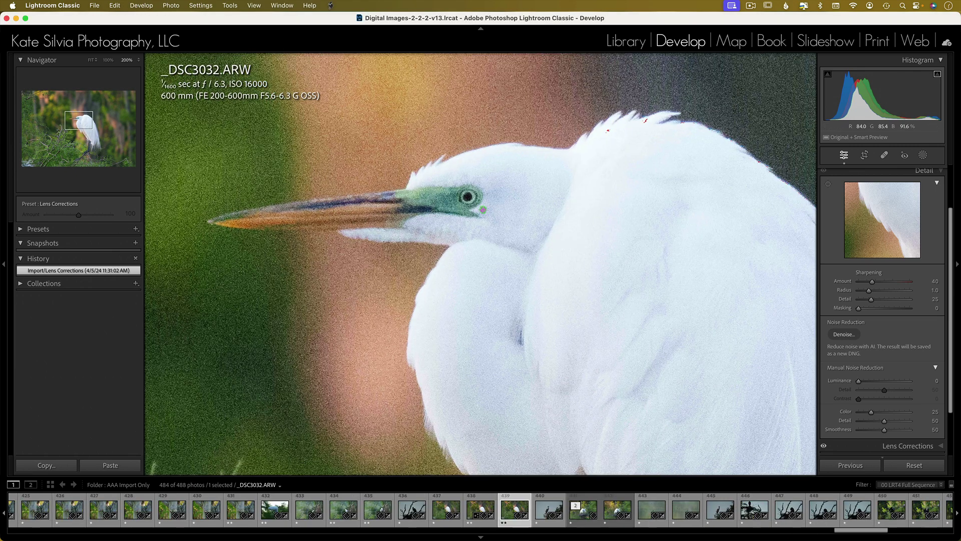
pyautogui.click(481, 509)
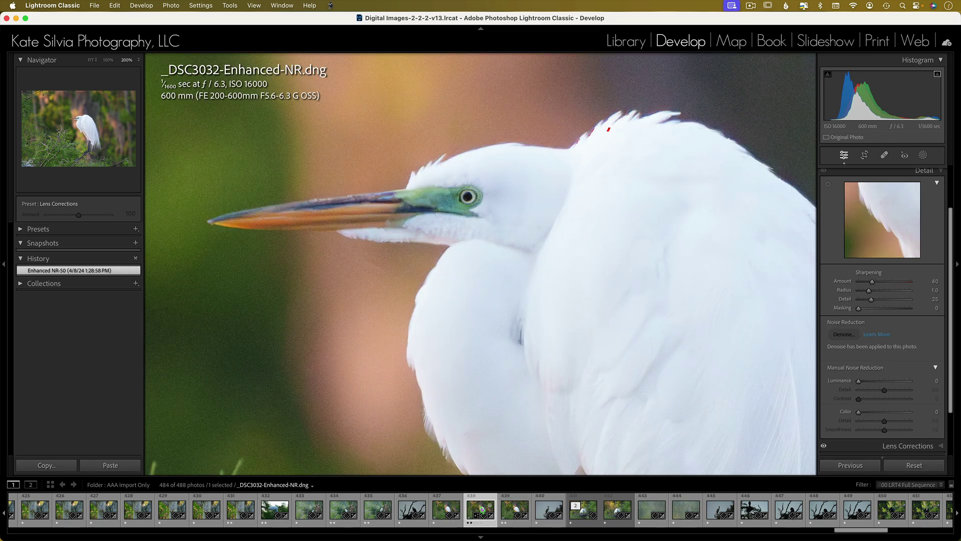
pyautogui.click(513, 510)
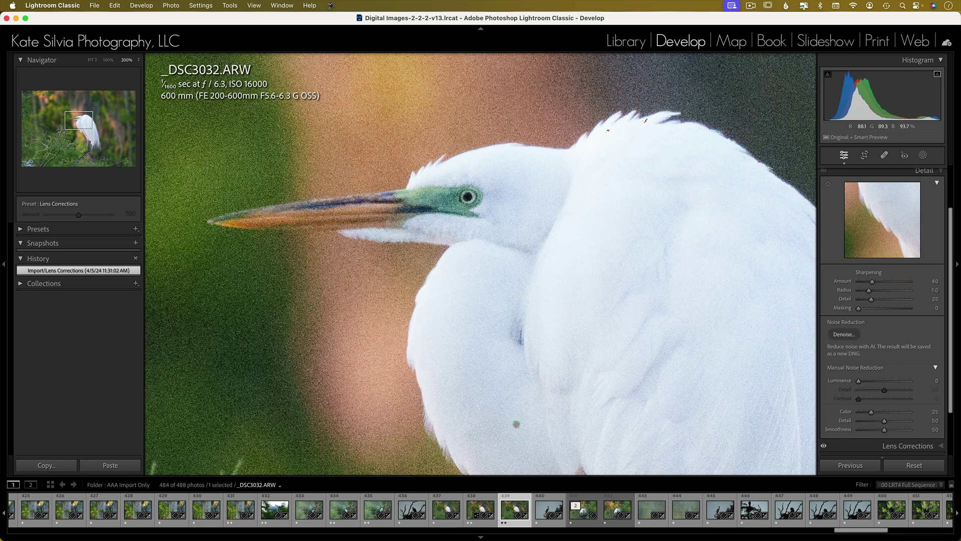
pyautogui.click(481, 511)
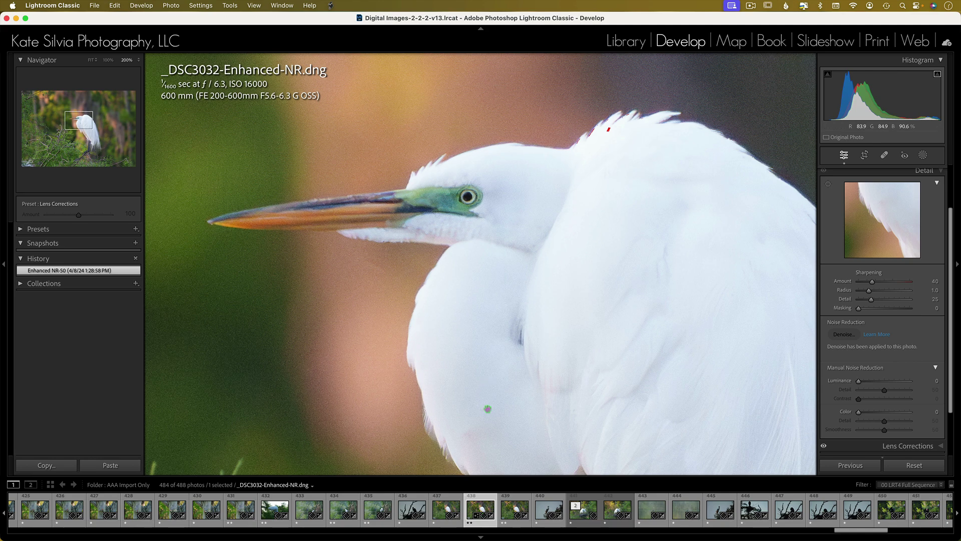
pyautogui.press('Right')
pyautogui.click(94, 5)
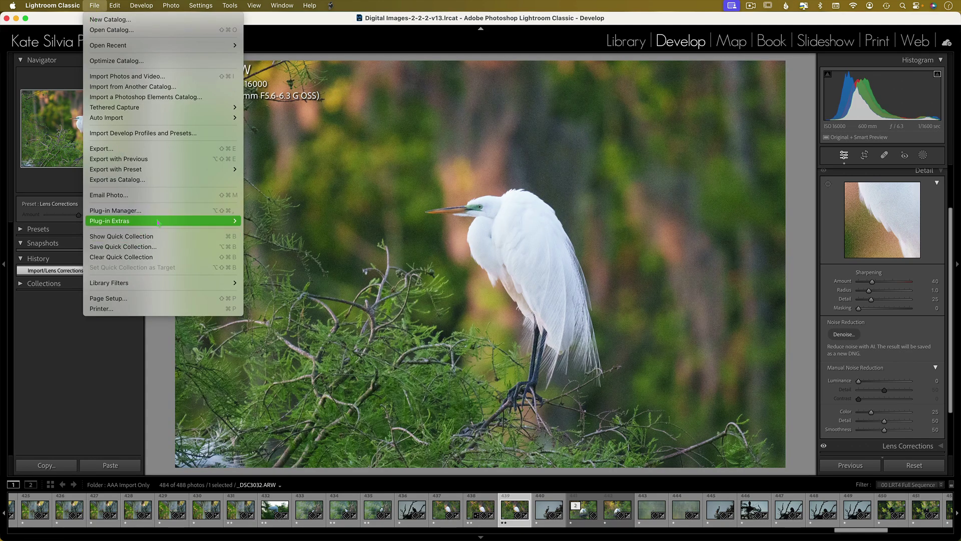
# Denoise the original _DSC3032.ARW in Topaz Photo AI and save the result to Lightroom
pyautogui.moveTo(155, 221)
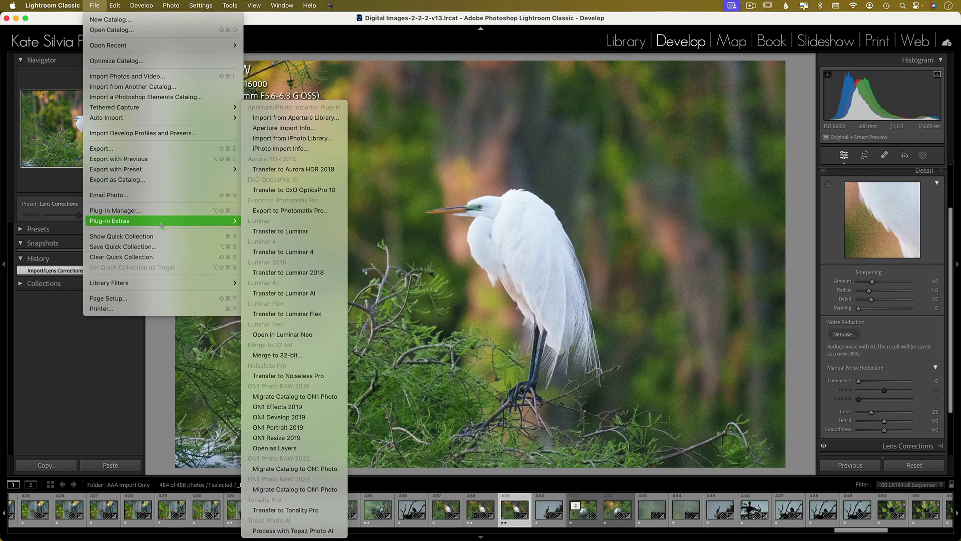
pyautogui.click(285, 531)
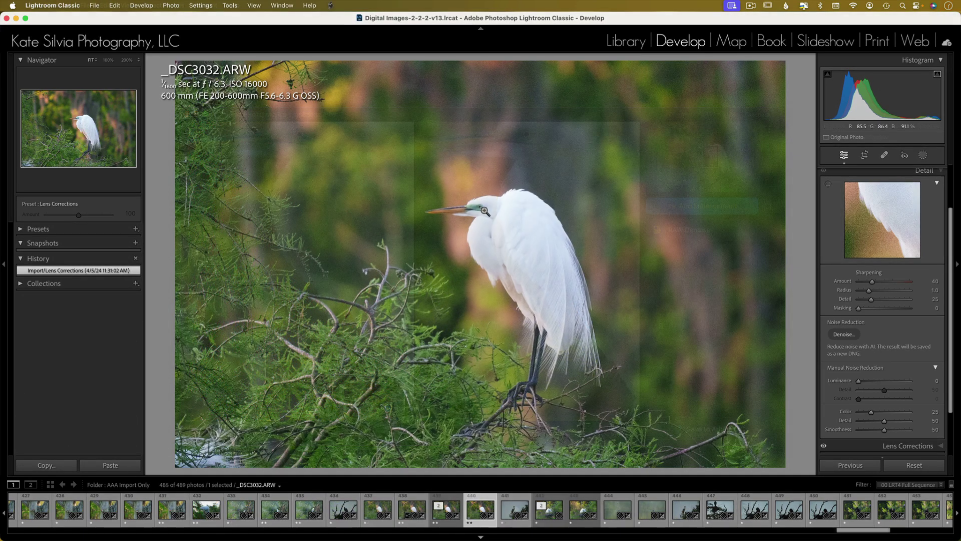
pyautogui.click(481, 209)
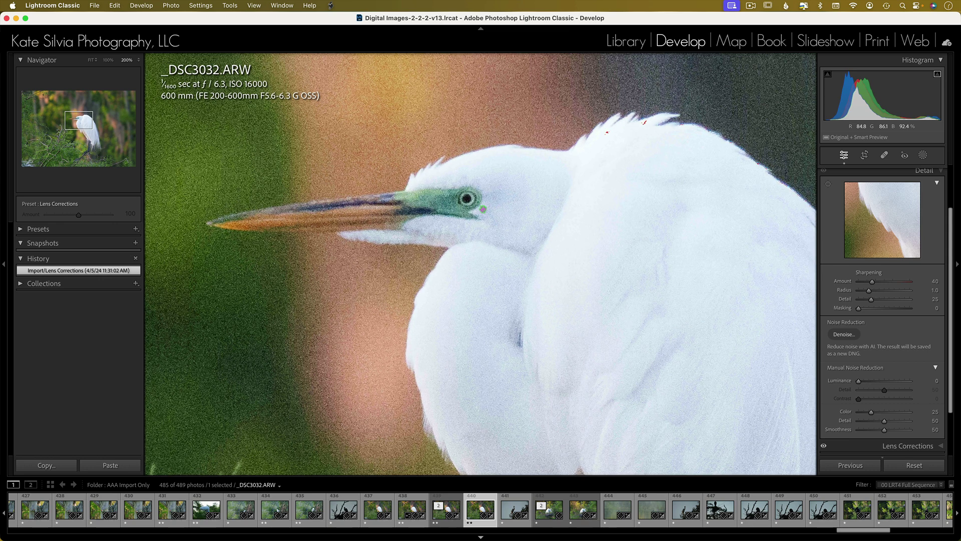
# View Topaz's _DSC3032.dng, then Lightroom's _DSC3032-Enhanced-NR.dng, at 200%
pyautogui.press('Left')
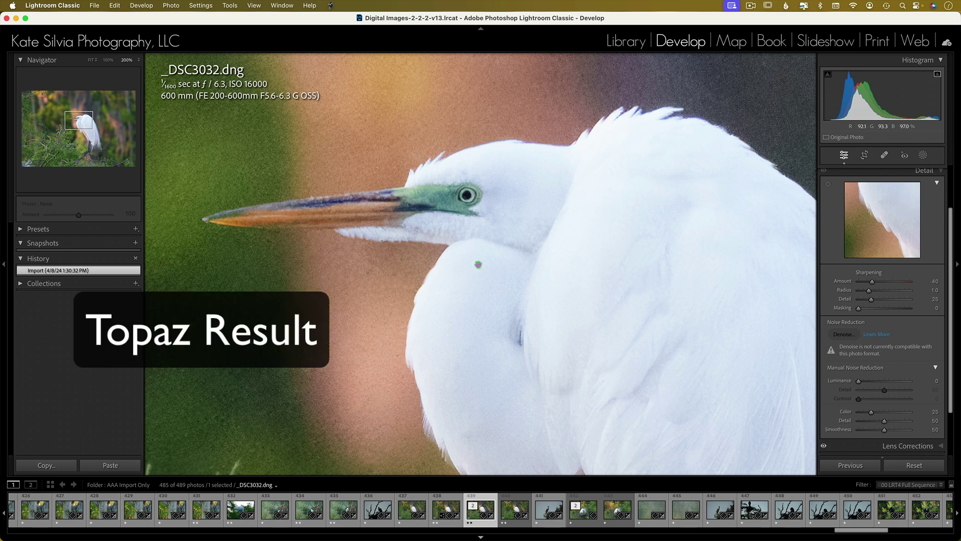
pyautogui.press('Left')
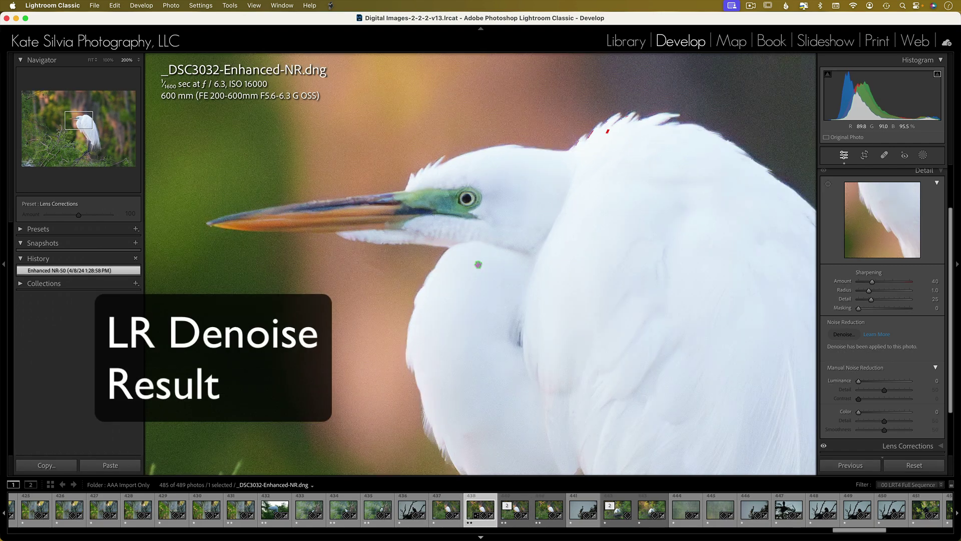